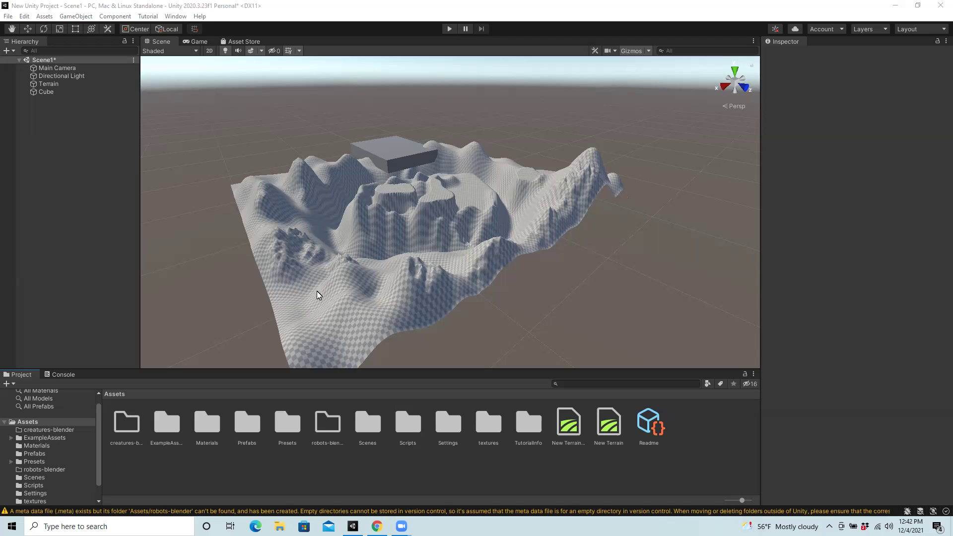
# - Select the Terrain, then switch to the browser's 'grass tileable texture' image results
pyautogui.click(49, 83)
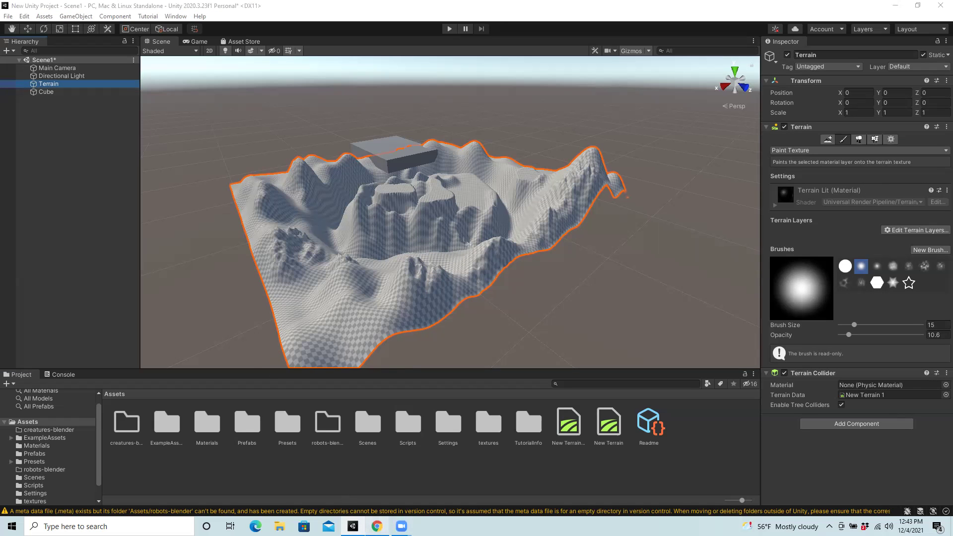
pyautogui.hotkey('alt', 'Tab')
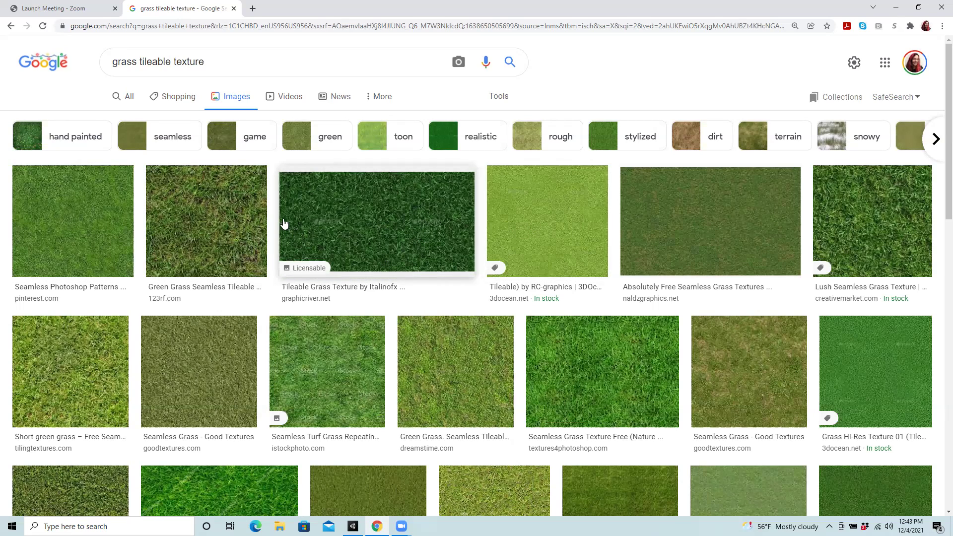
pyautogui.rightClick(225, 205)
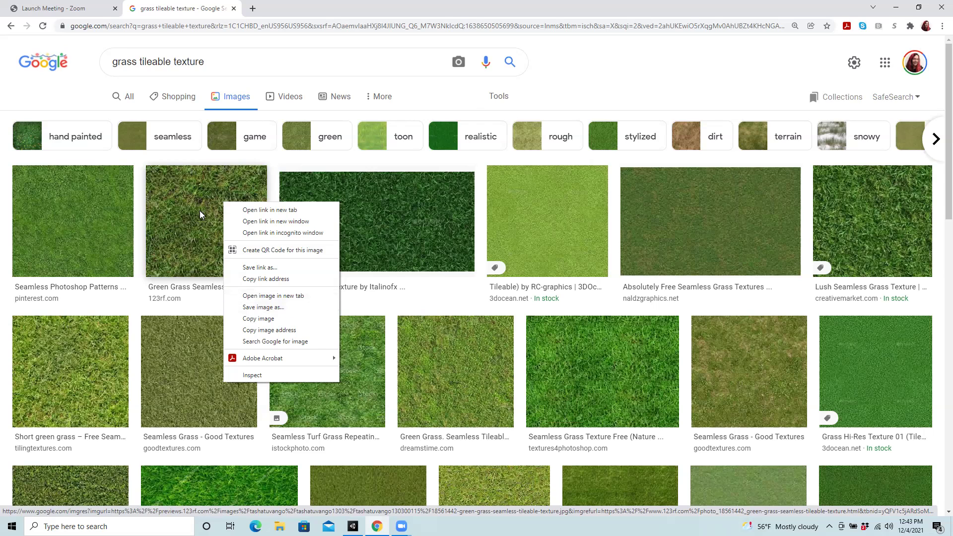
pyautogui.click(628, 74)
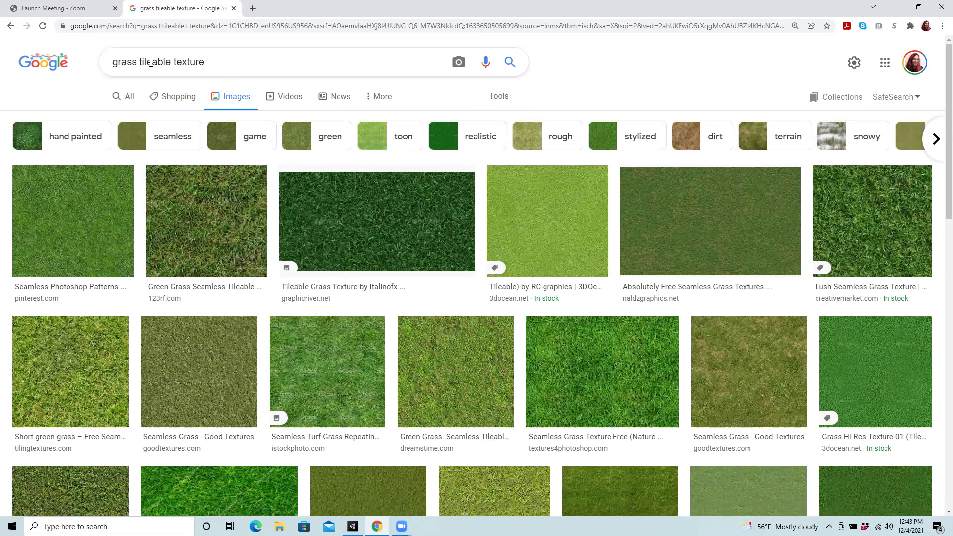
pyautogui.doubleClick(171, 62)
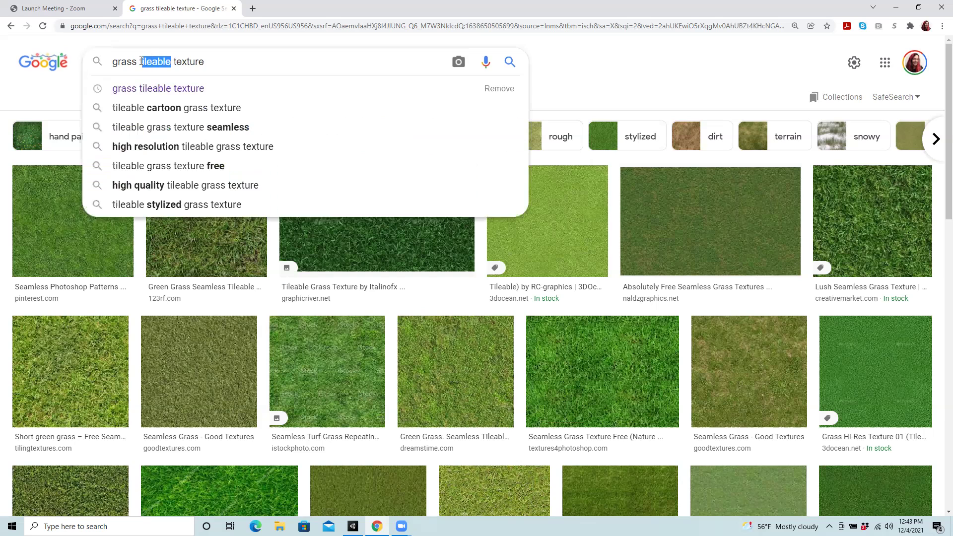
pyautogui.click(653, 79)
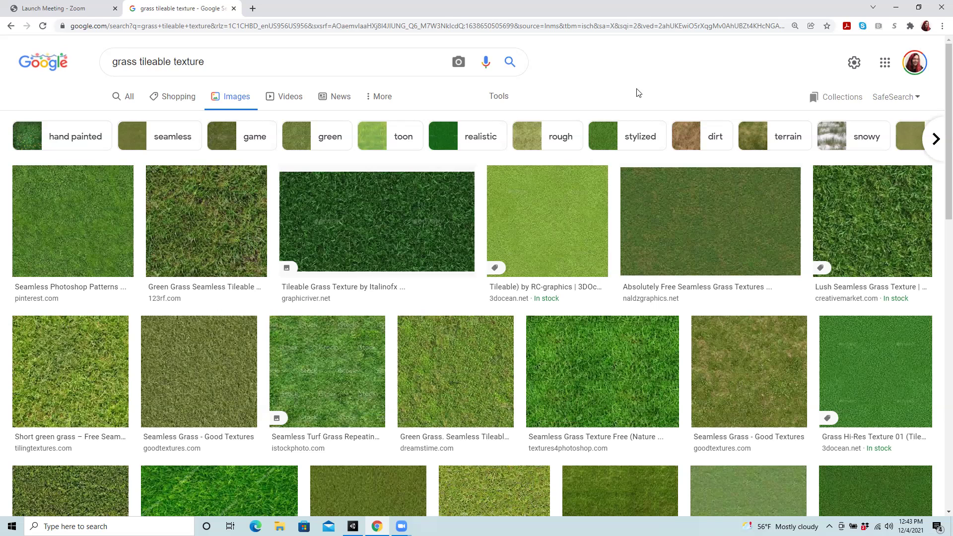
# - Import the desktop textures folder into Assets and check its dirt, forest-tree, grass1, grass2 images
pyautogui.click(896, 8)
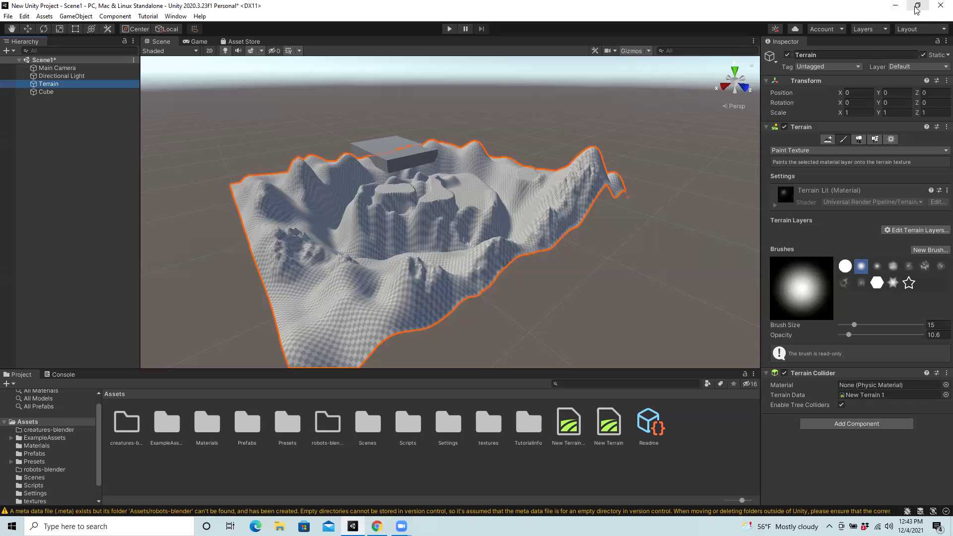
pyautogui.click(918, 6)
pyautogui.moveTo(132, 180)
pyautogui.mouseDown()
pyautogui.moveTo(74, 163)
pyautogui.moveTo(384, 404)
pyautogui.moveTo(490, 453)
pyautogui.moveTo(198, 304)
pyautogui.moveTo(132, 188)
pyautogui.mouseUp()
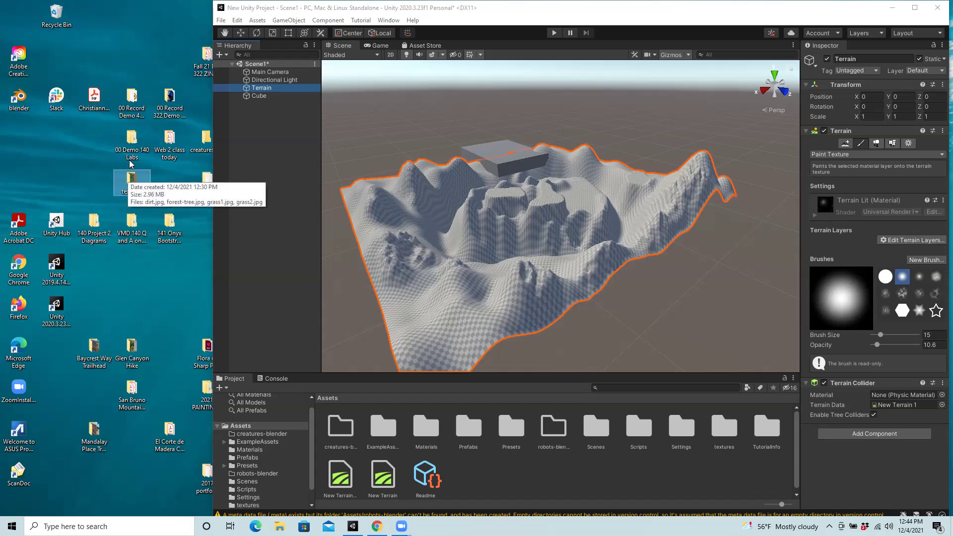
pyautogui.click(915, 7)
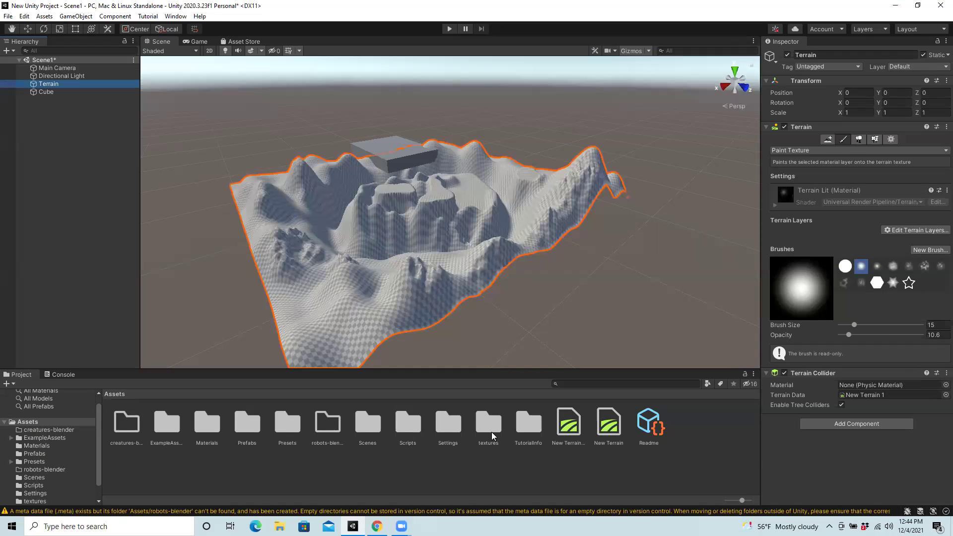
pyautogui.doubleClick(488, 423)
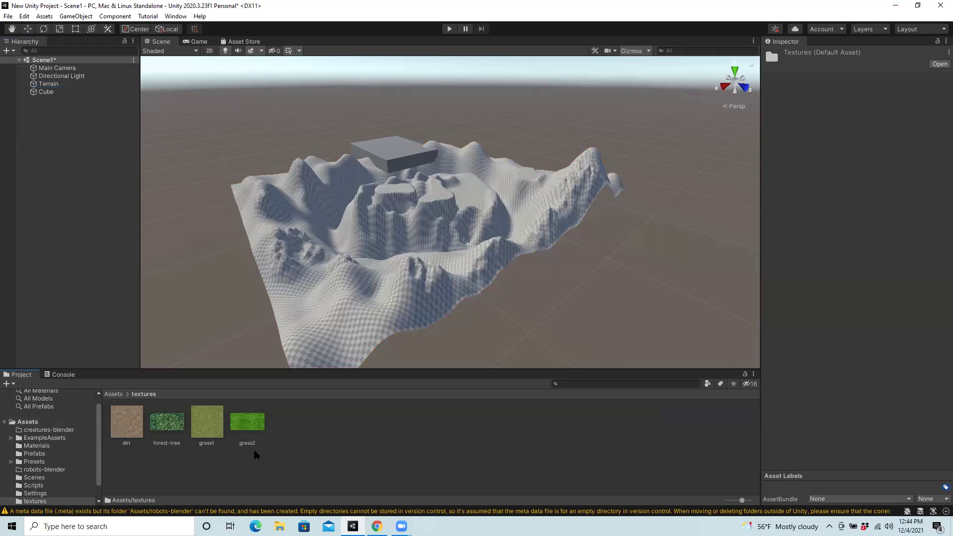
pyautogui.click(113, 395)
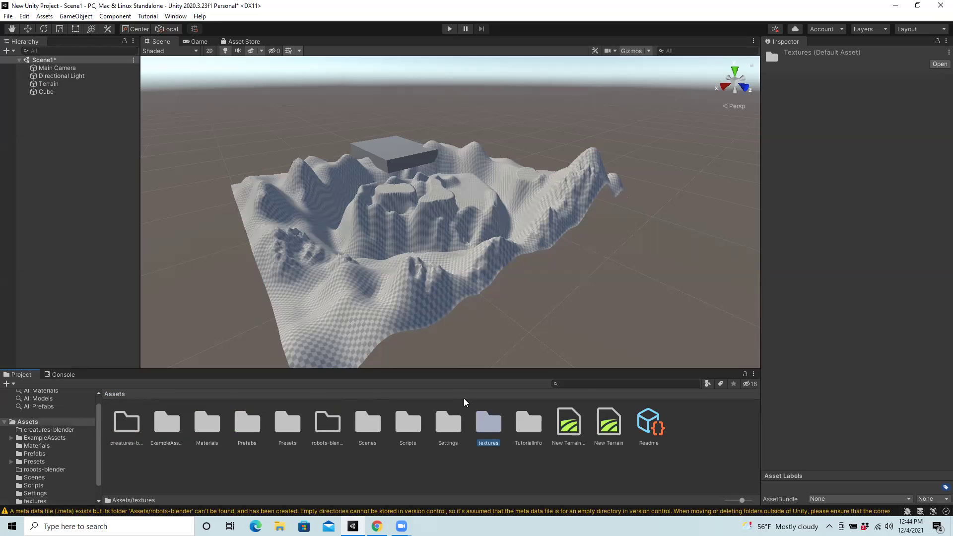
# - Select the Terrain and set its Paint Terrain tool to Paint Texture
pyautogui.click(530, 191)
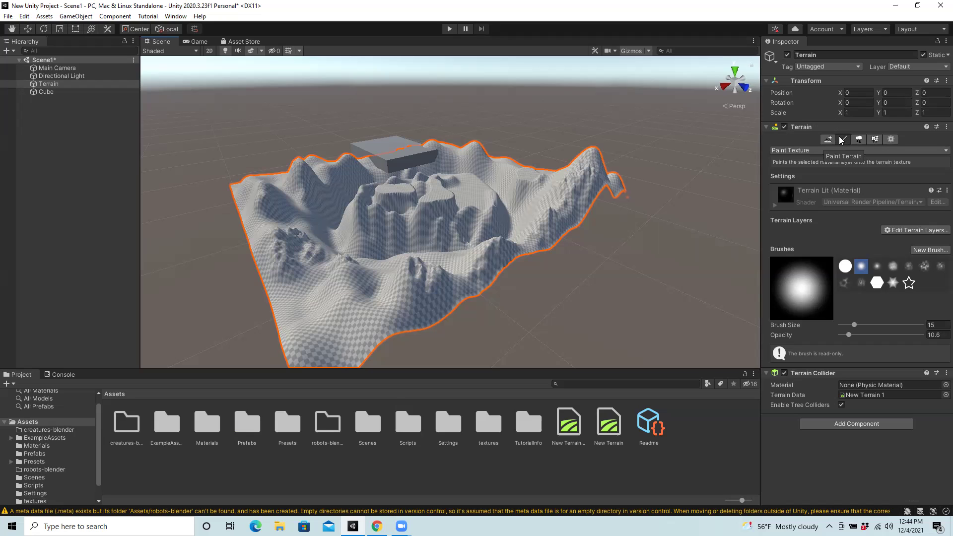
pyautogui.click(891, 141)
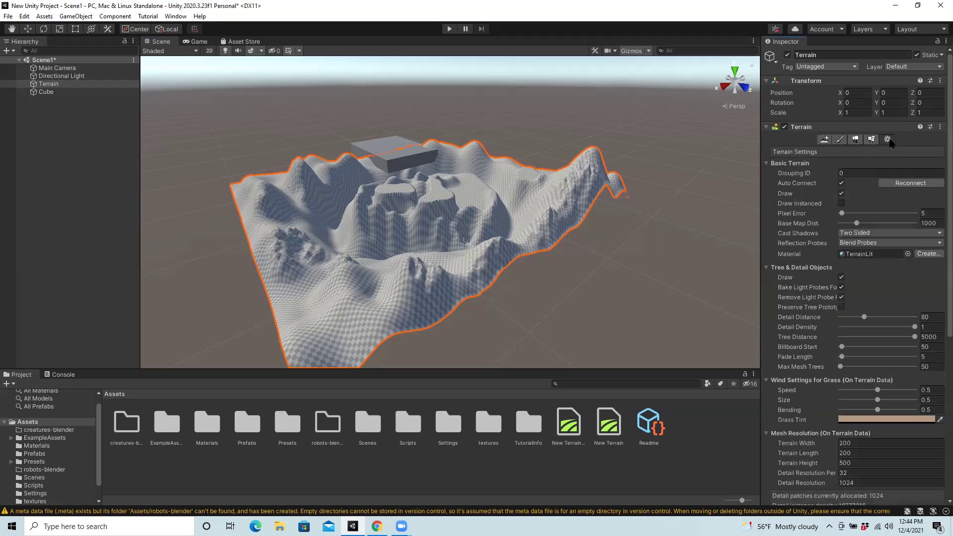
pyautogui.click(839, 140)
pyautogui.click(808, 149)
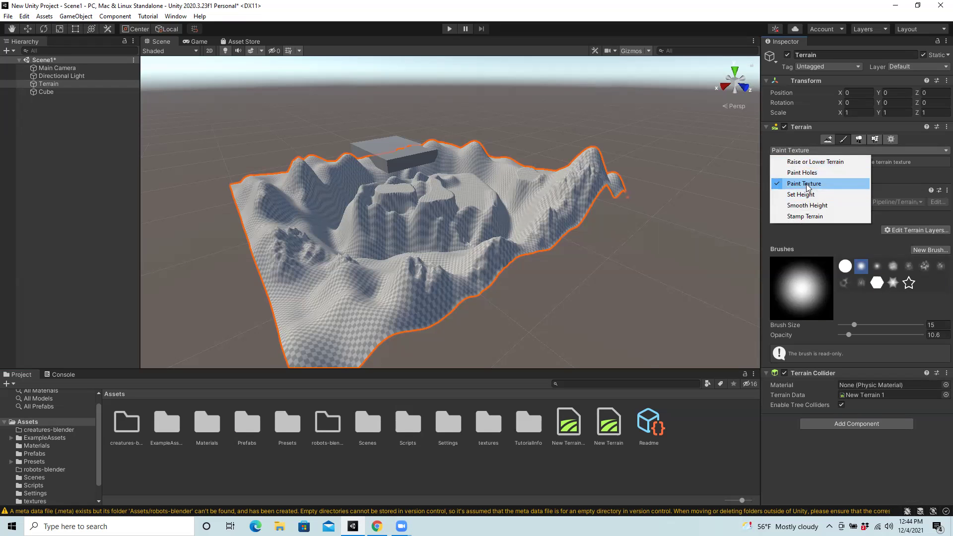
pyautogui.click(818, 162)
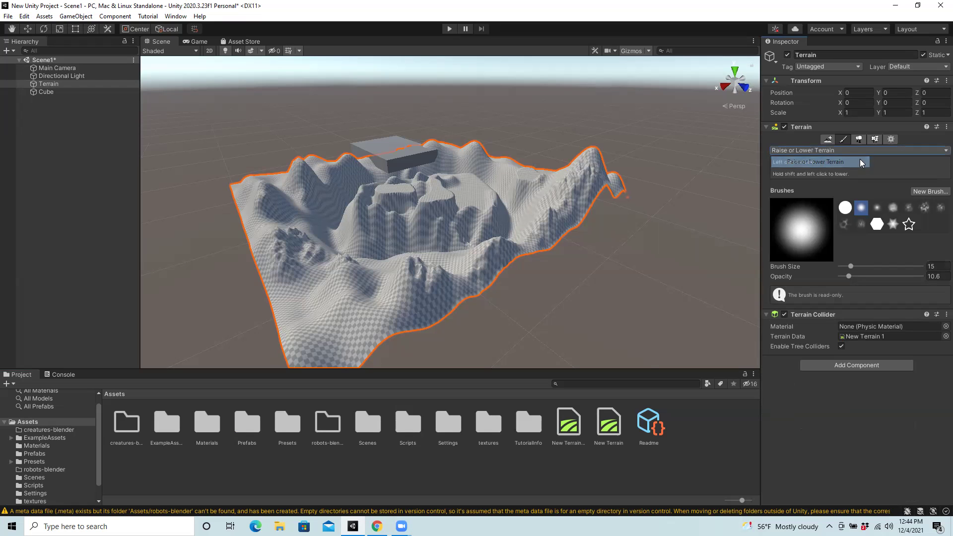
pyautogui.click(813, 151)
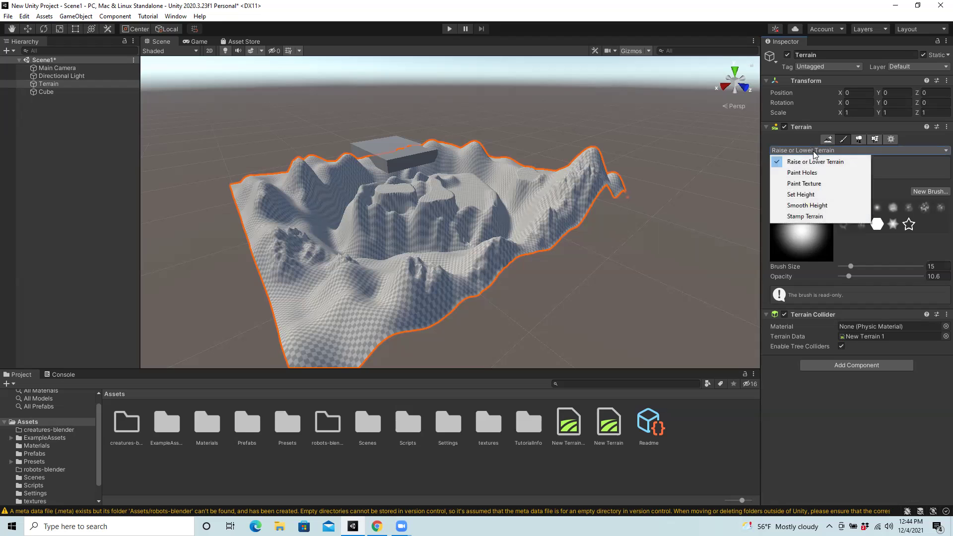
pyautogui.click(815, 185)
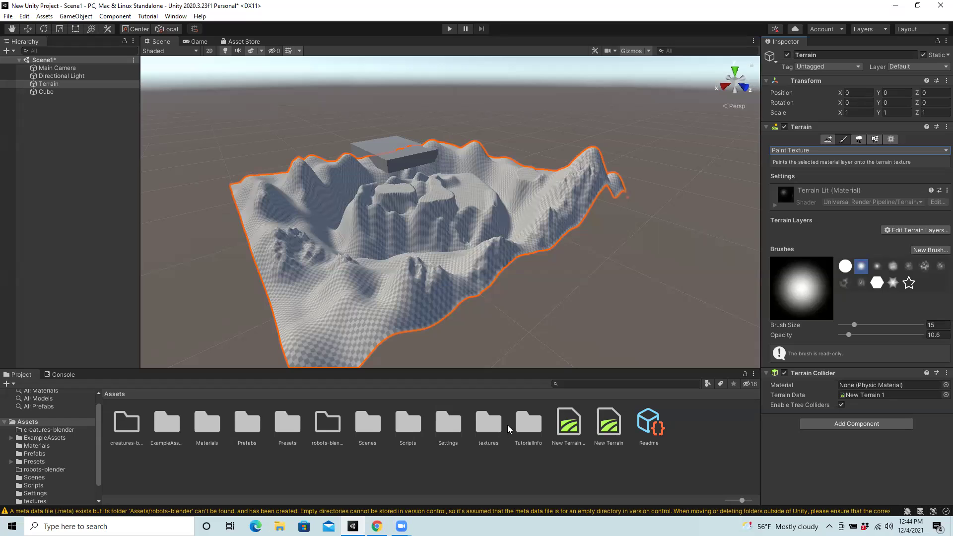
# - Create terrain layer NewLayer from the grass1 texture, covering the terrain in grass
pyautogui.click(906, 229)
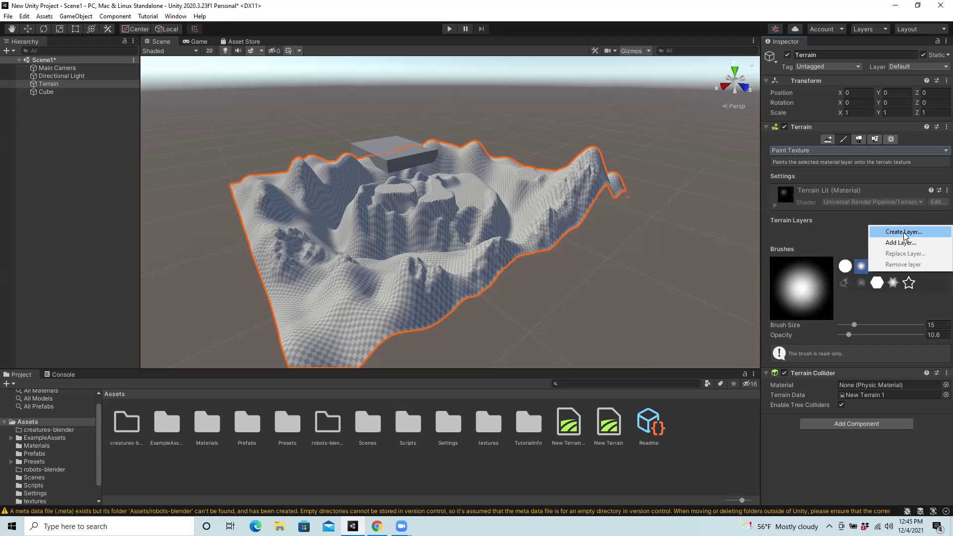
pyautogui.click(904, 232)
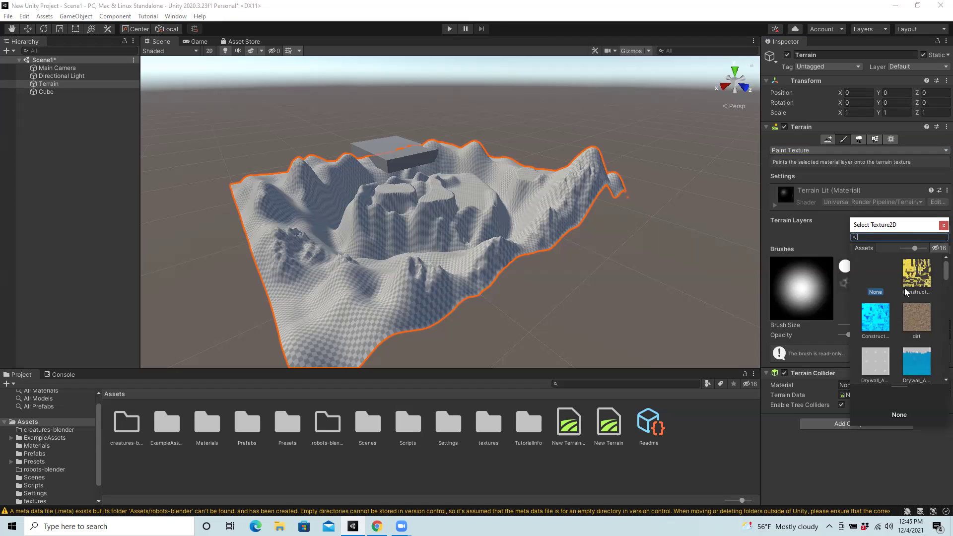
pyautogui.scroll(-5, 903, 361)
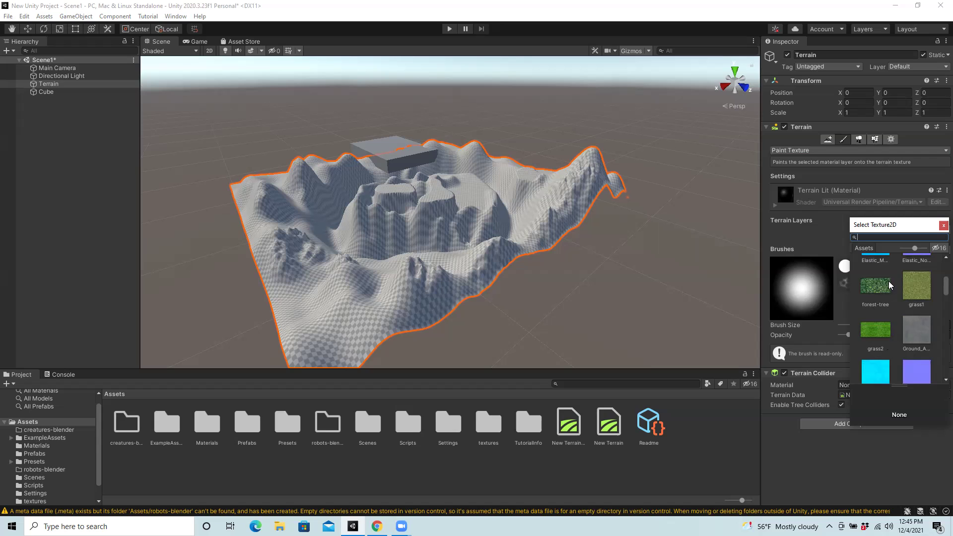
pyautogui.click(916, 287)
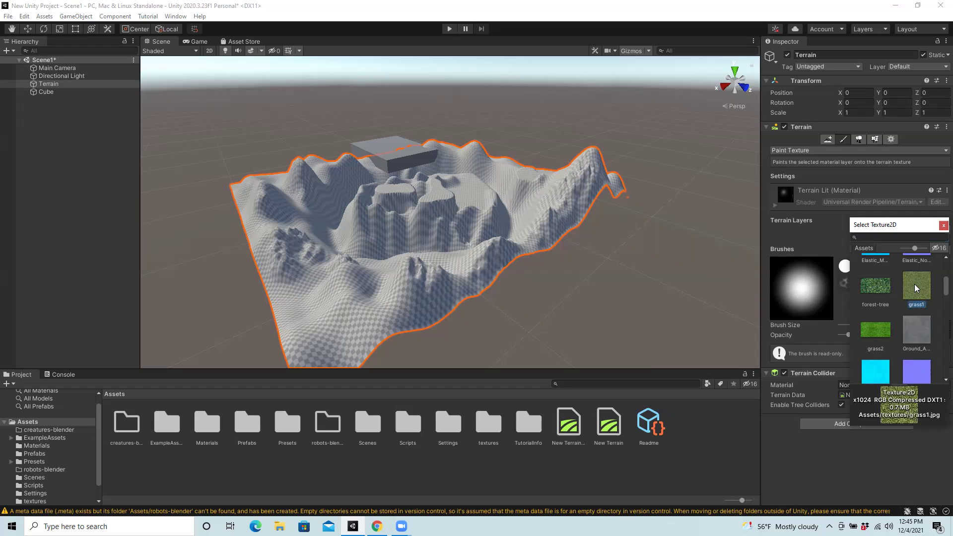
pyautogui.click(943, 226)
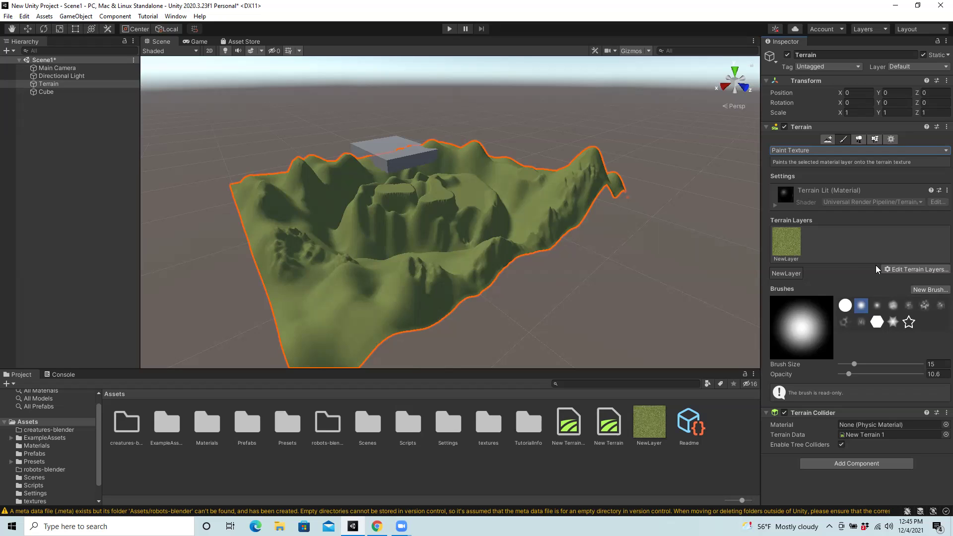
# - Create a second terrain layer, NewLayer 1, using the dirt texture
pyautogui.click(910, 269)
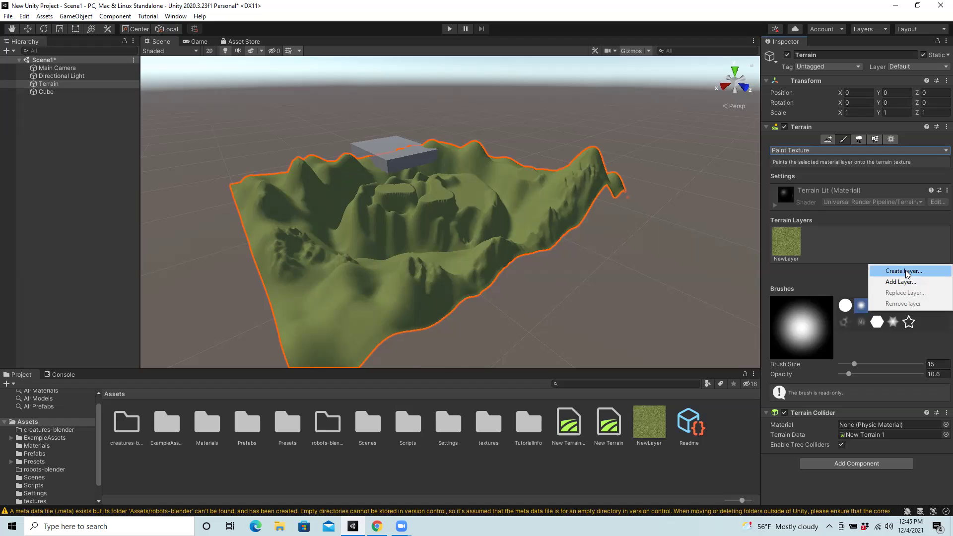
pyautogui.click(906, 272)
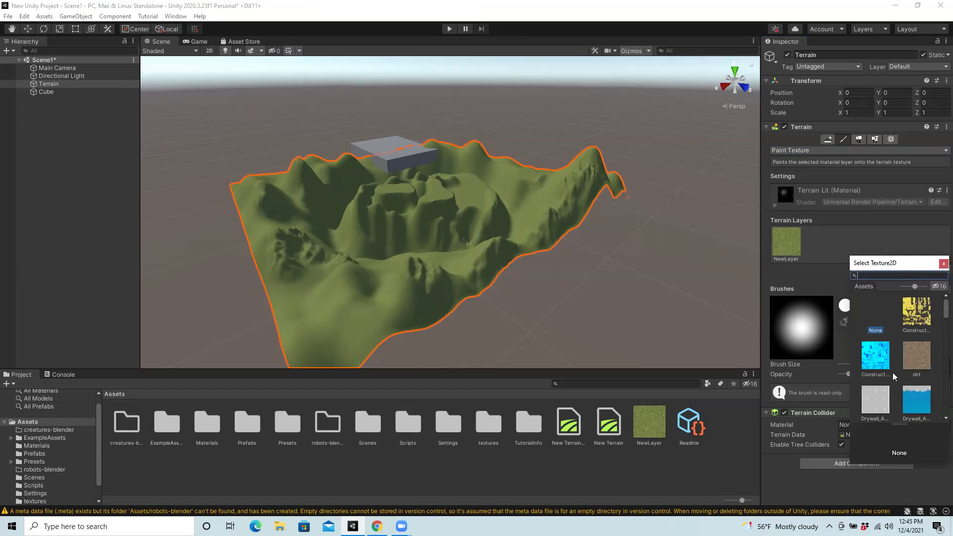
pyautogui.click(916, 356)
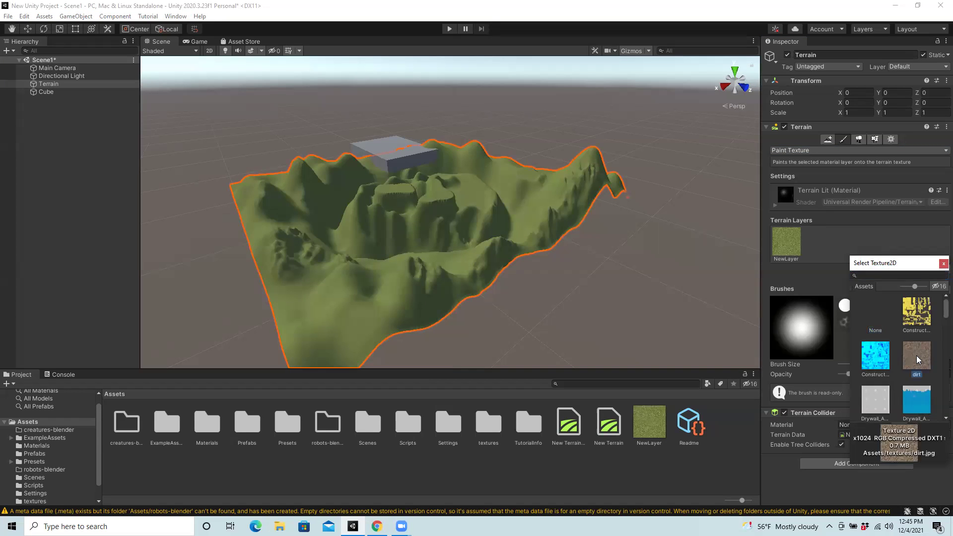
pyautogui.click(942, 264)
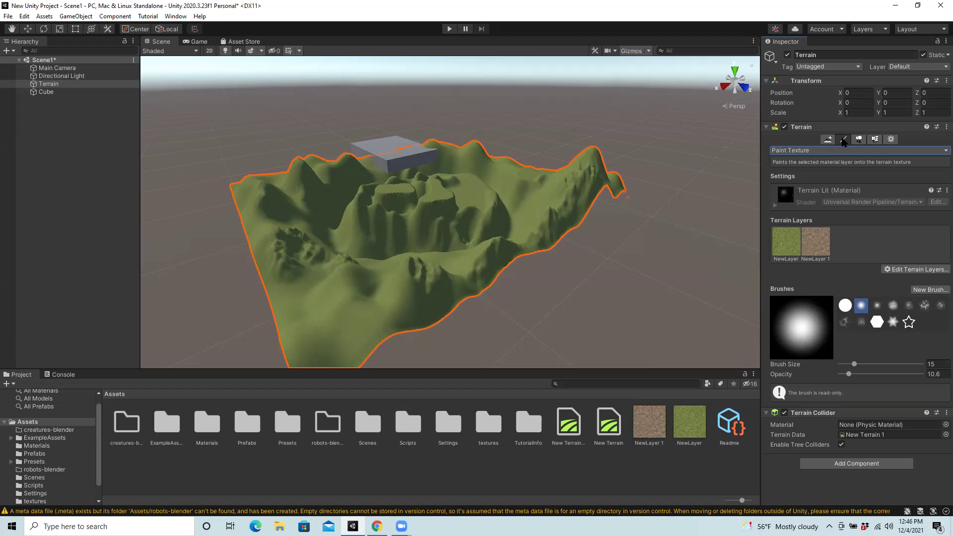
# - Paint NewLayer 1 dirt onto the central ridge and the slope left of the cliff
pyautogui.click(817, 247)
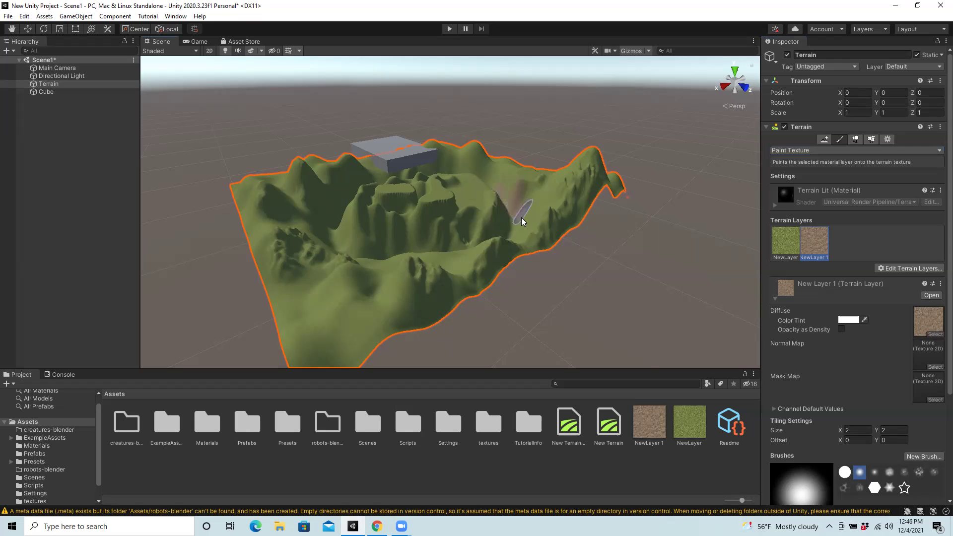
pyautogui.moveTo(518, 213); pyautogui.dragTo(512, 202)
pyautogui.moveTo(503, 231); pyautogui.dragTo(510, 218)
pyautogui.moveTo(391, 251)
pyautogui.mouseDown()
pyautogui.moveTo(358, 252)
pyautogui.moveTo(334, 225)
pyautogui.moveTo(355, 268)
pyautogui.mouseUp()
# - Create a third terrain layer, NewLayer 2, using the forest-tree texture
pyautogui.click(916, 269)
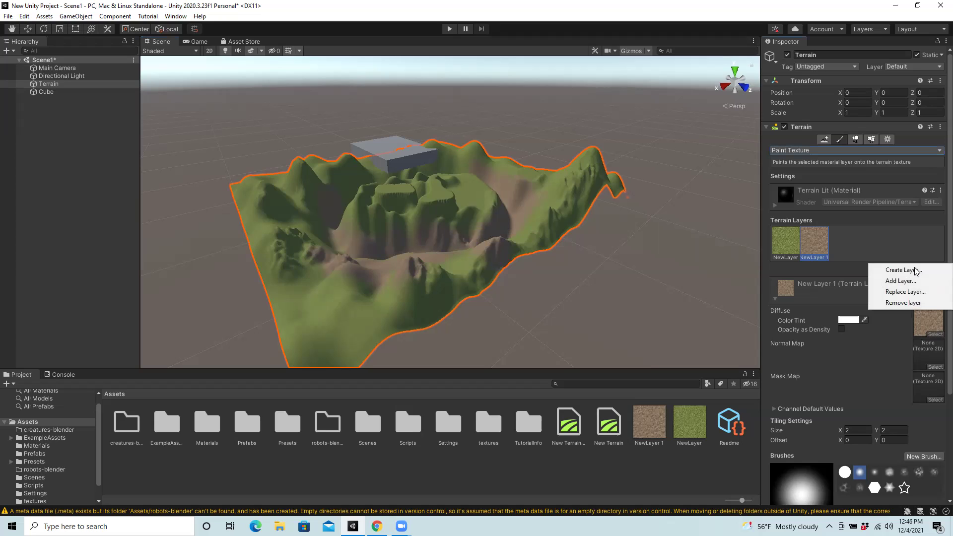
pyautogui.click(914, 270)
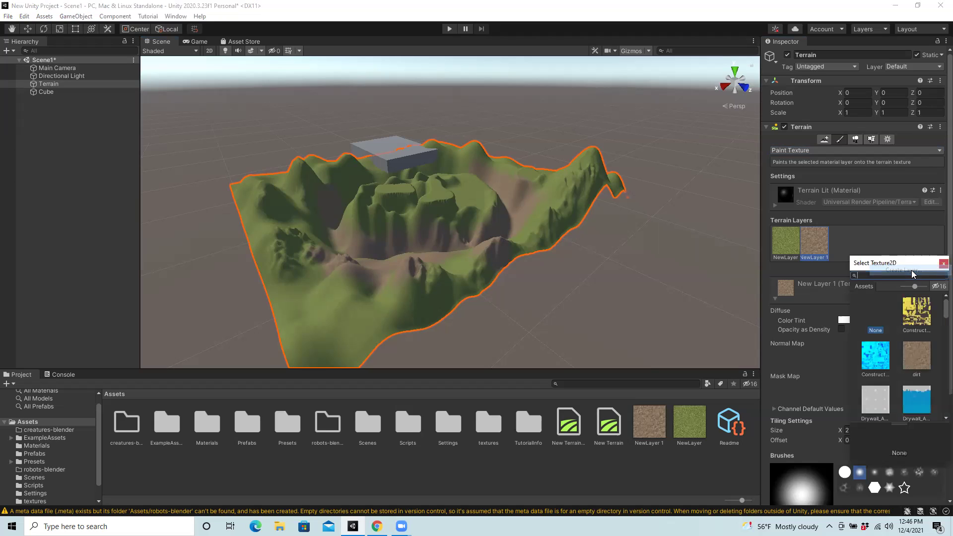
pyautogui.scroll(-4, 931, 383)
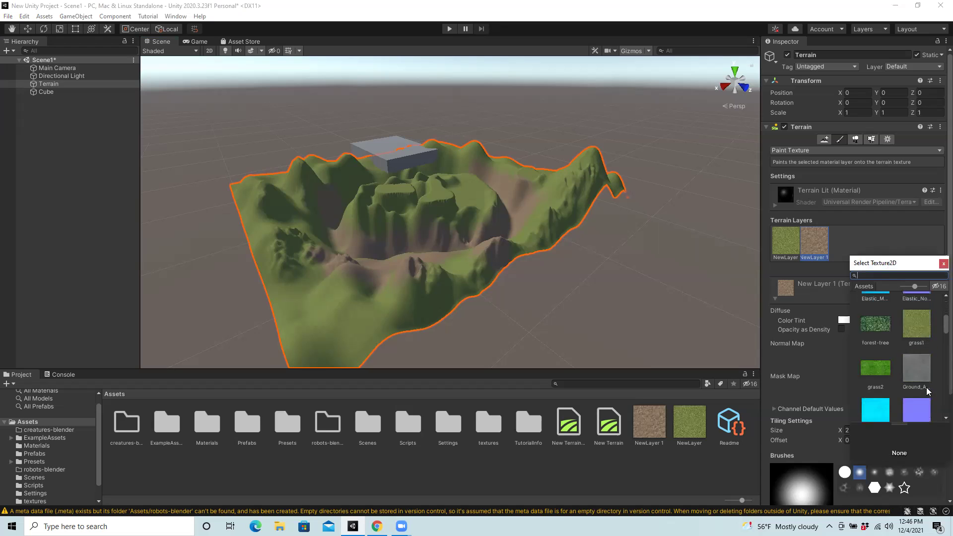
pyautogui.scroll(1, 926, 388)
pyautogui.click(874, 325)
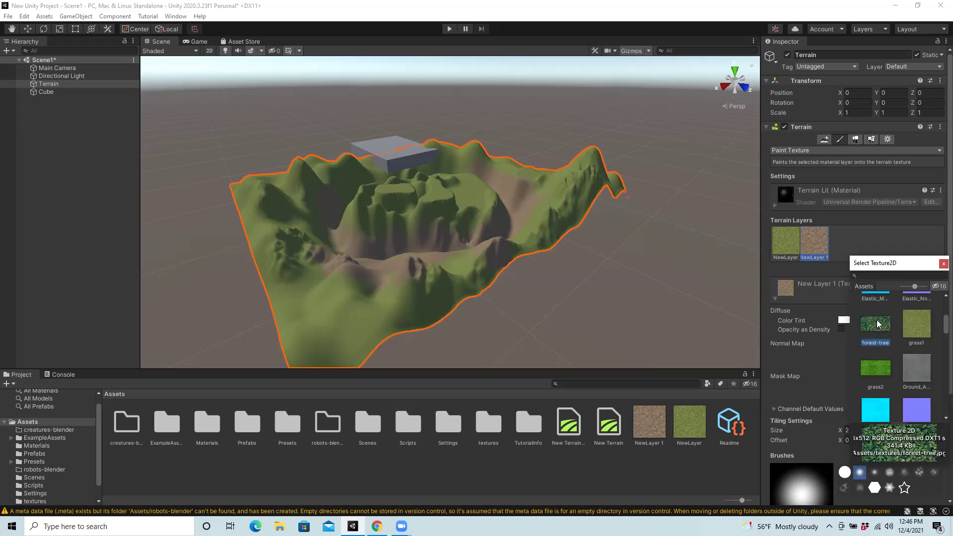
pyautogui.click(943, 263)
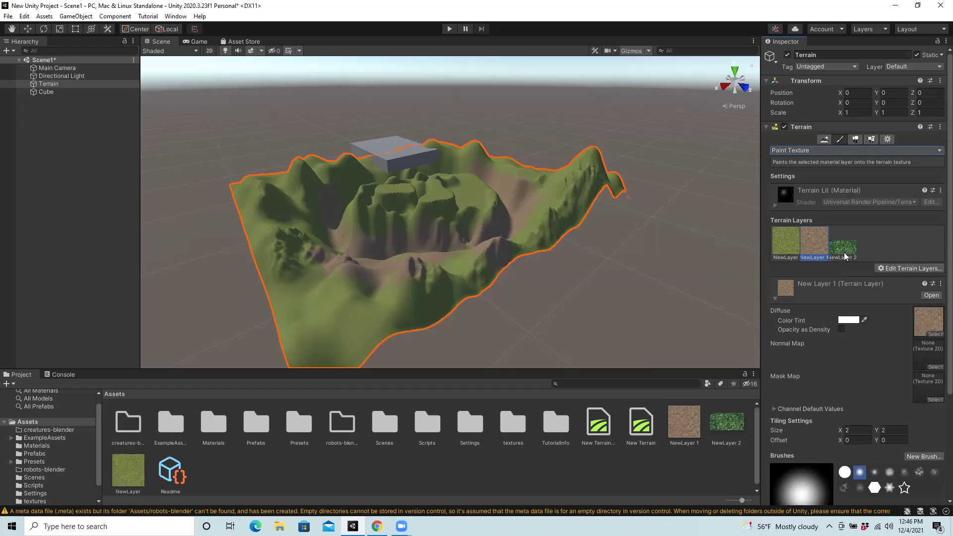
# - Paint NewLayer 2 over the front-left slopes, the right ridge and the left peak
pyautogui.click(845, 249)
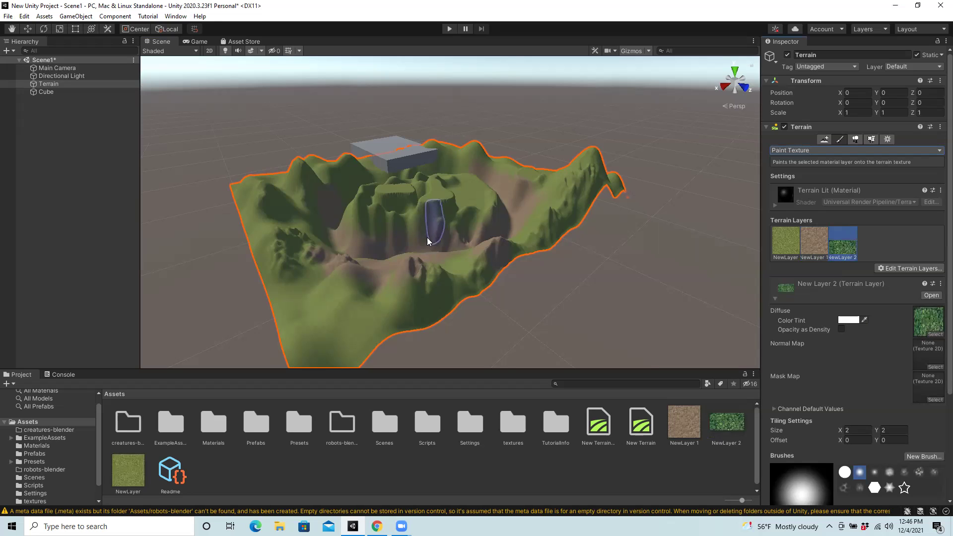
pyautogui.click(293, 247)
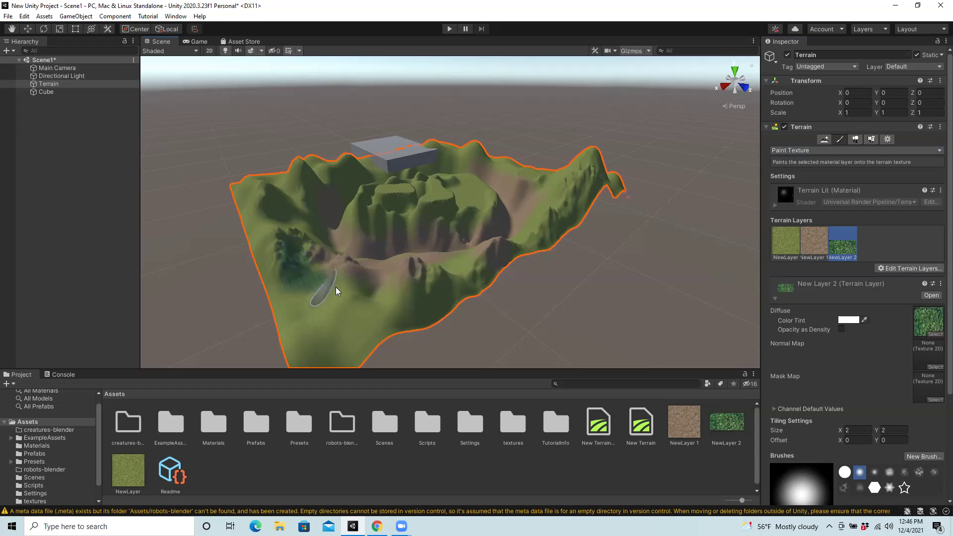
pyautogui.moveTo(336, 306); pyautogui.dragTo(361, 313)
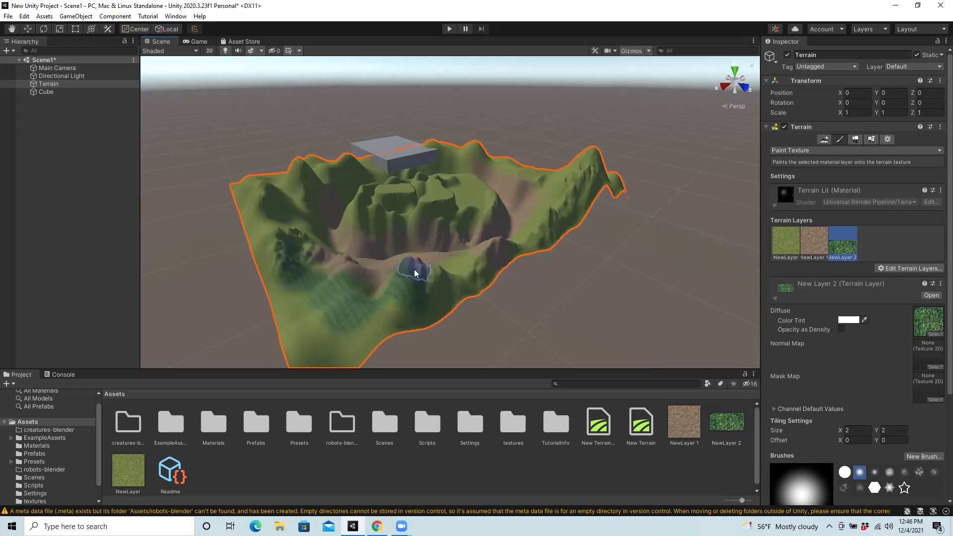
pyautogui.moveTo(414, 269)
pyautogui.mouseDown()
pyautogui.moveTo(441, 281)
pyautogui.moveTo(564, 199)
pyautogui.moveTo(564, 187)
pyautogui.moveTo(584, 170)
pyautogui.moveTo(549, 220)
pyautogui.moveTo(558, 197)
pyautogui.moveTo(529, 172)
pyautogui.moveTo(540, 194)
pyautogui.moveTo(532, 203)
pyautogui.moveTo(551, 197)
pyautogui.mouseUp()
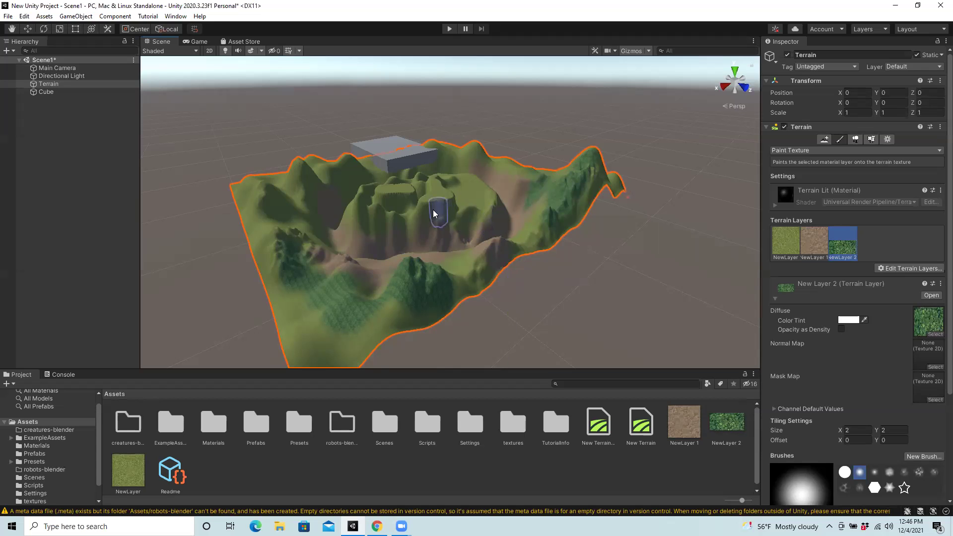
pyautogui.moveTo(279, 181)
pyautogui.mouseDown()
pyautogui.moveTo(301, 169)
pyautogui.moveTo(285, 188)
pyautogui.moveTo(264, 189)
pyautogui.moveTo(270, 215)
pyautogui.moveTo(251, 189)
pyautogui.mouseUp()
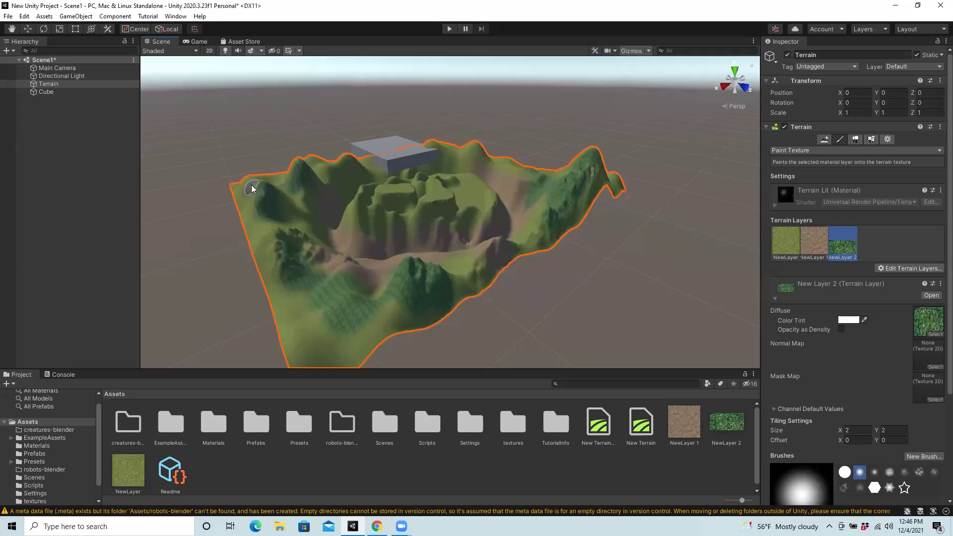